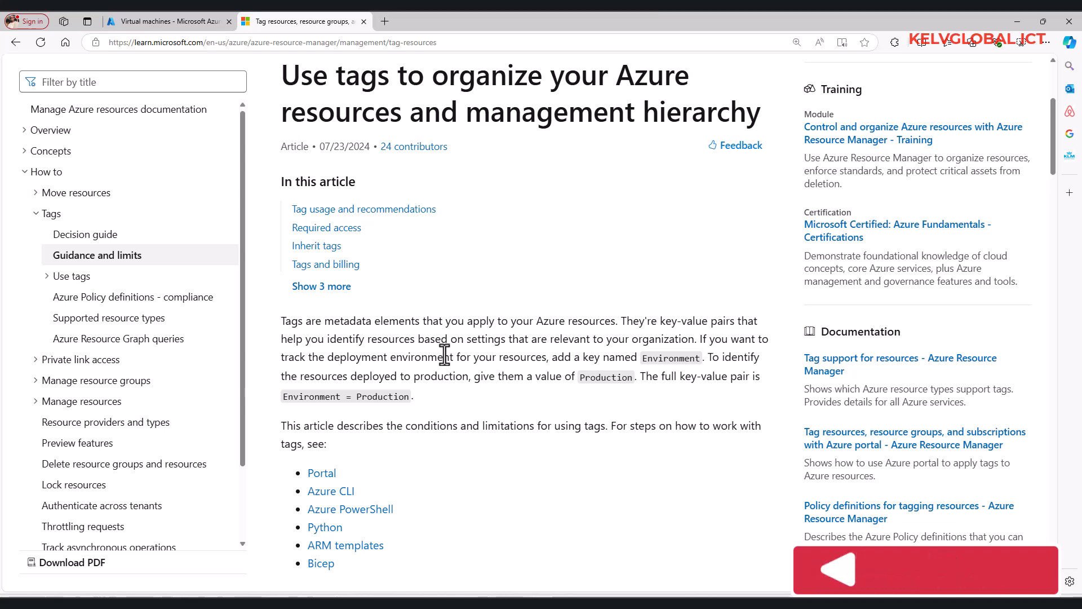
Step: Switch to the Azure portal and view the tags assigned to the virtual machines BE0001 and DC001
click(201, 22)
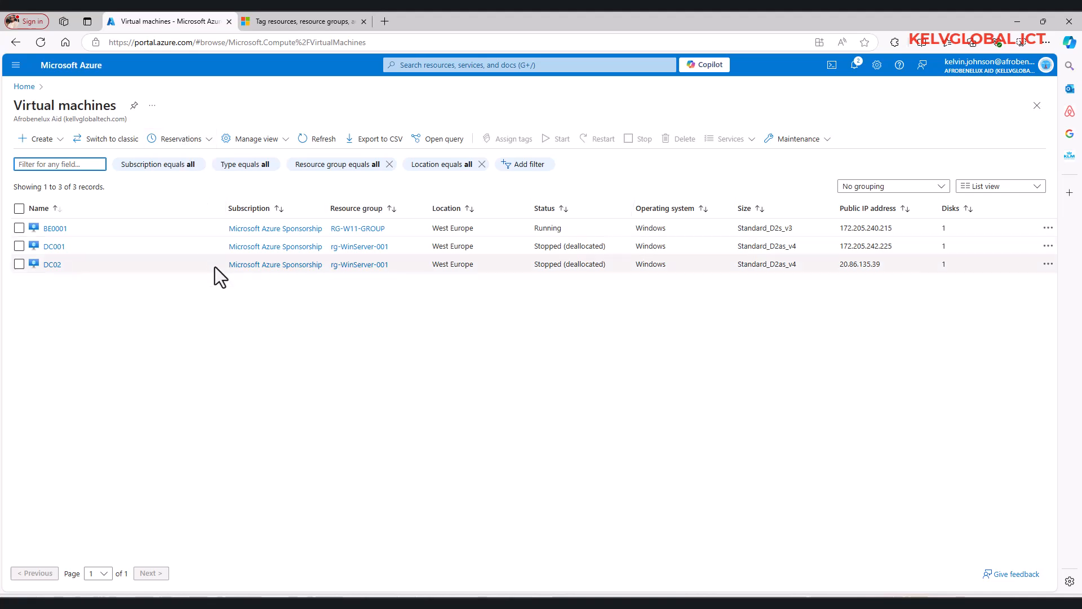
click(56, 229)
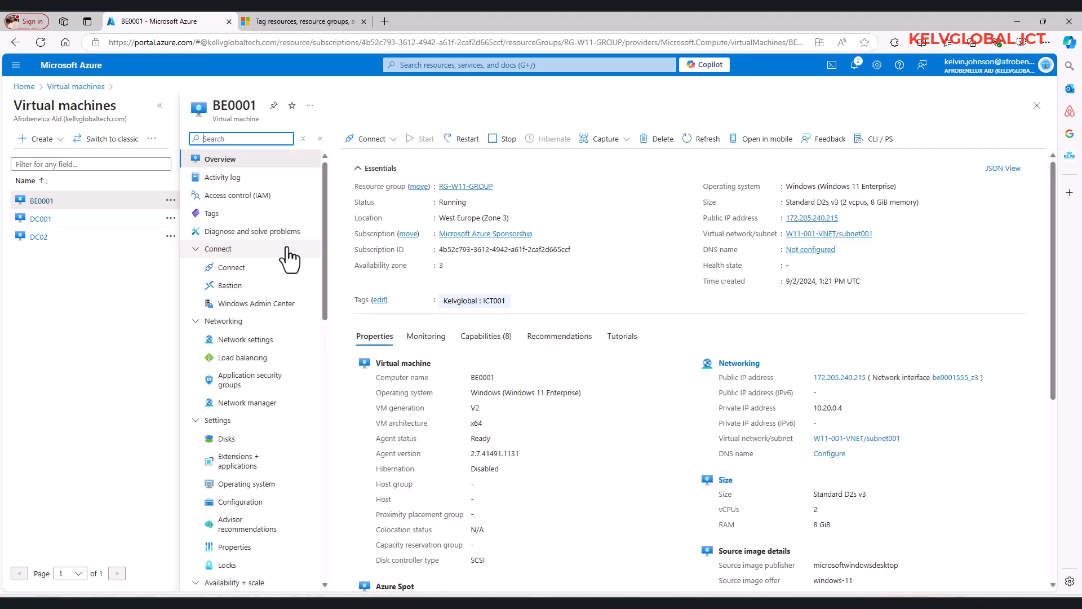
click(213, 217)
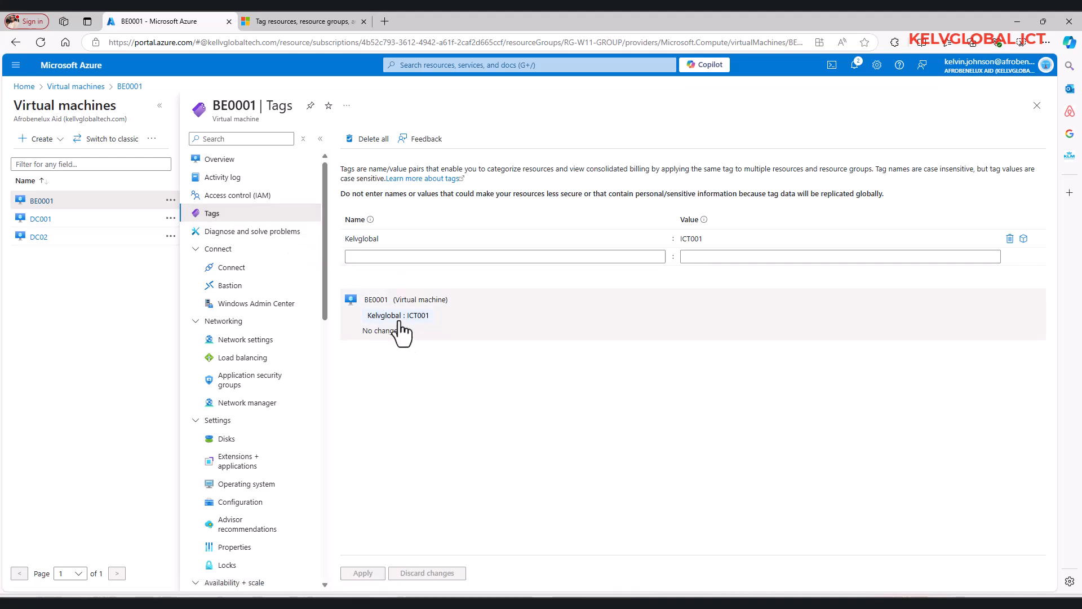
click(32, 220)
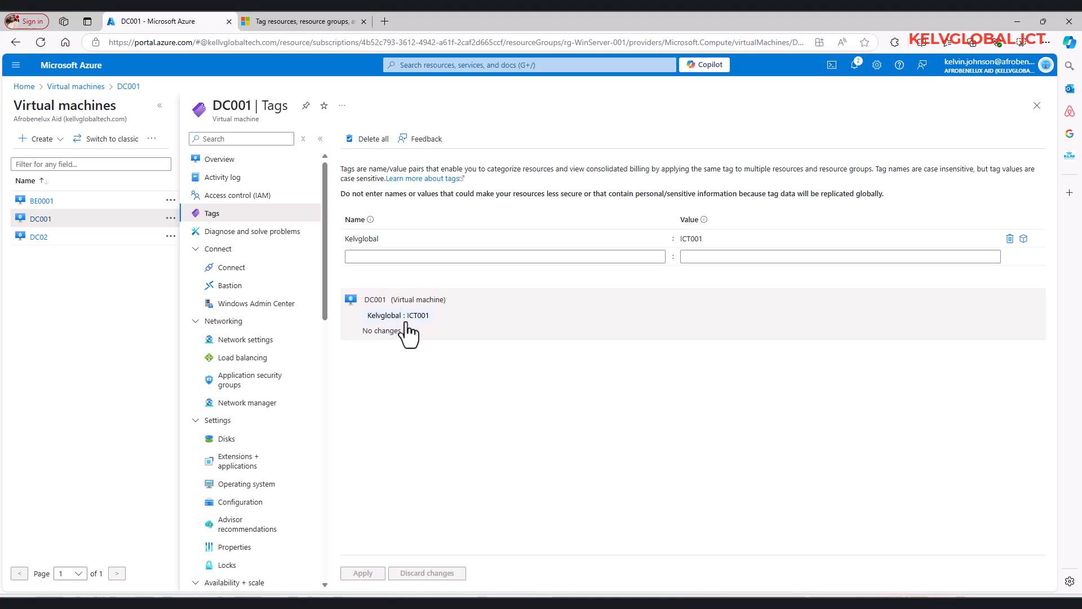
Step: Add a tag named Sales with the person's first name as its value to virtual machine BE0001 and apply it
click(41, 202)
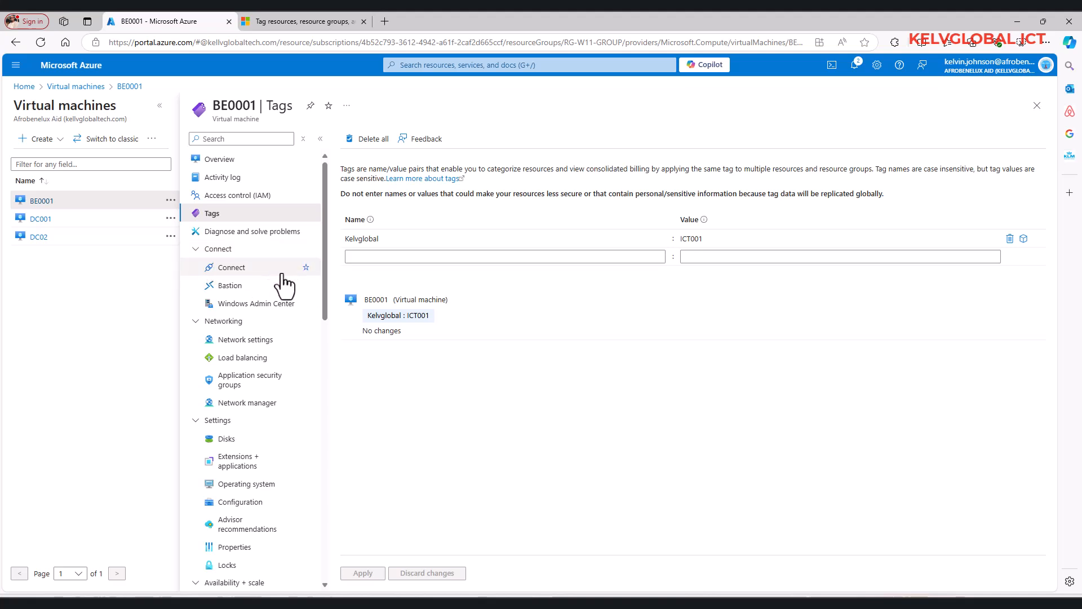
click(377, 257)
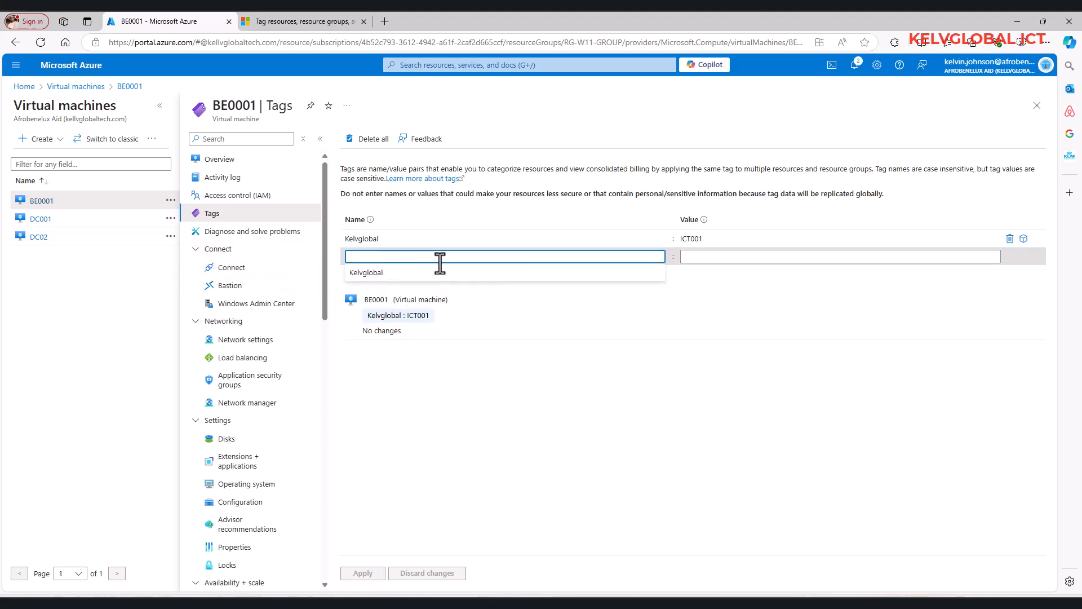
text(sale)
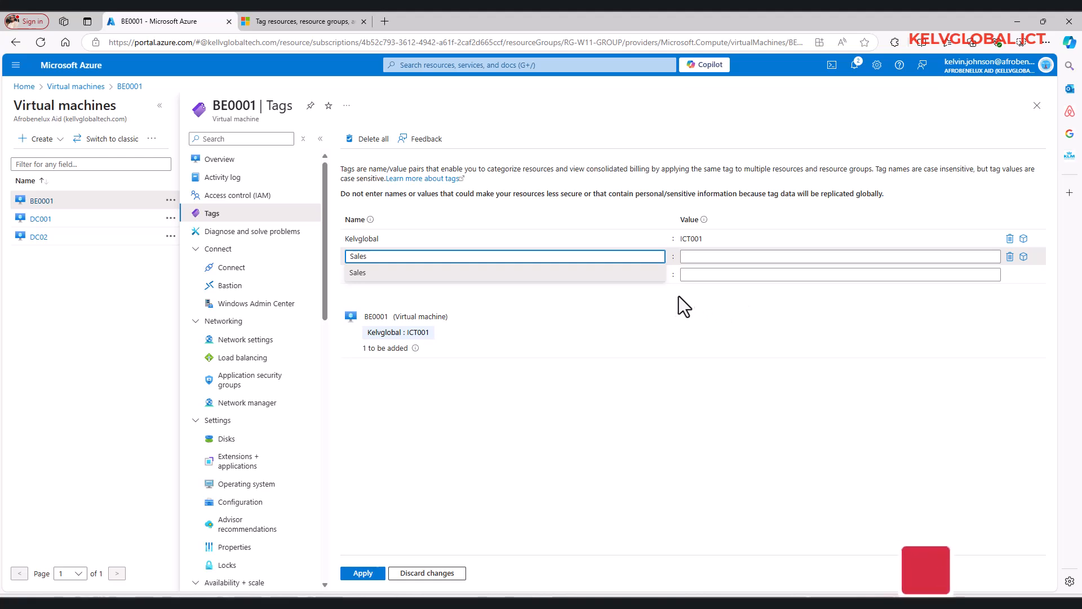
click(702, 257)
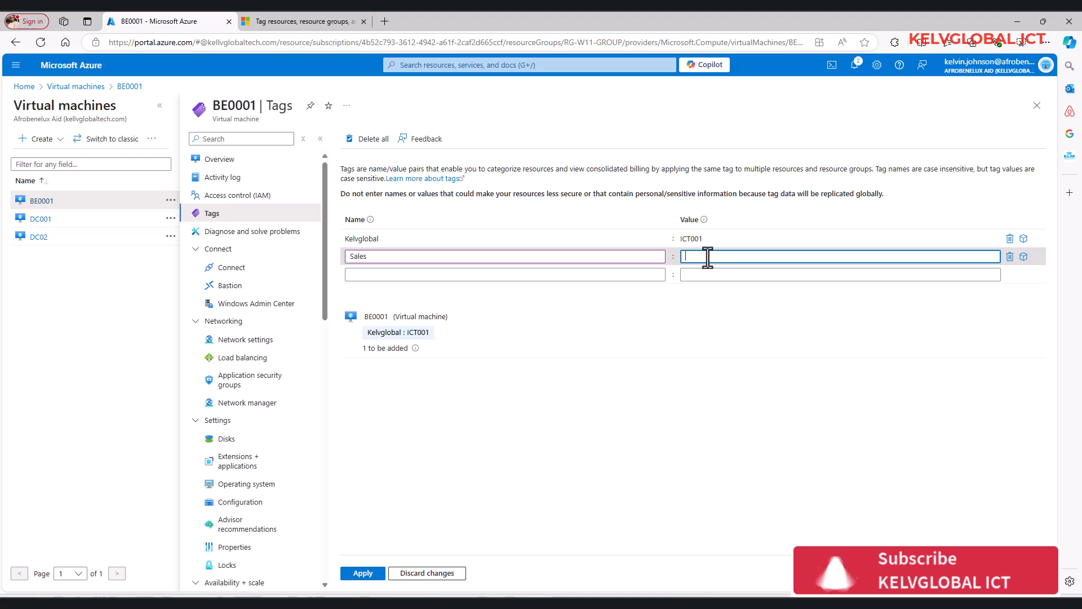
text(kelvin)
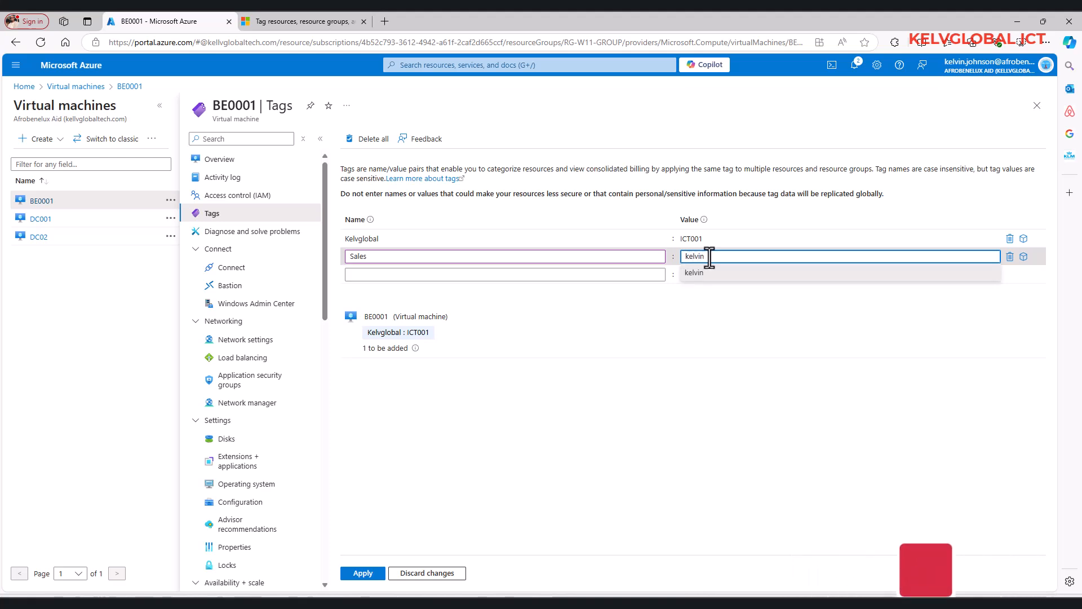
click(372, 574)
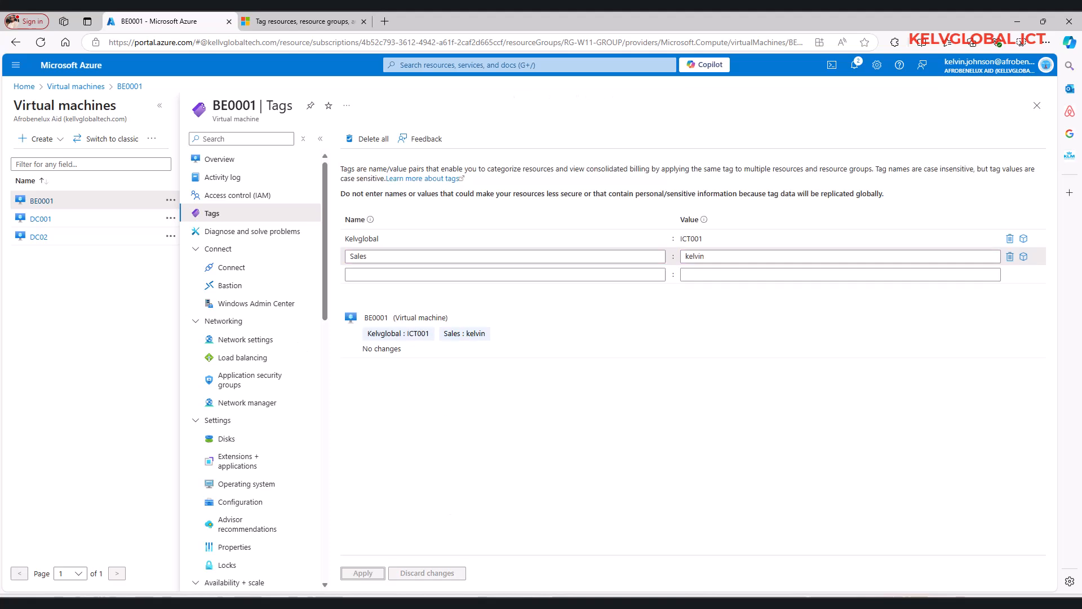
Step: Add and apply a Sales tag on virtual machine DC02, using the same first name as its value
click(37, 238)
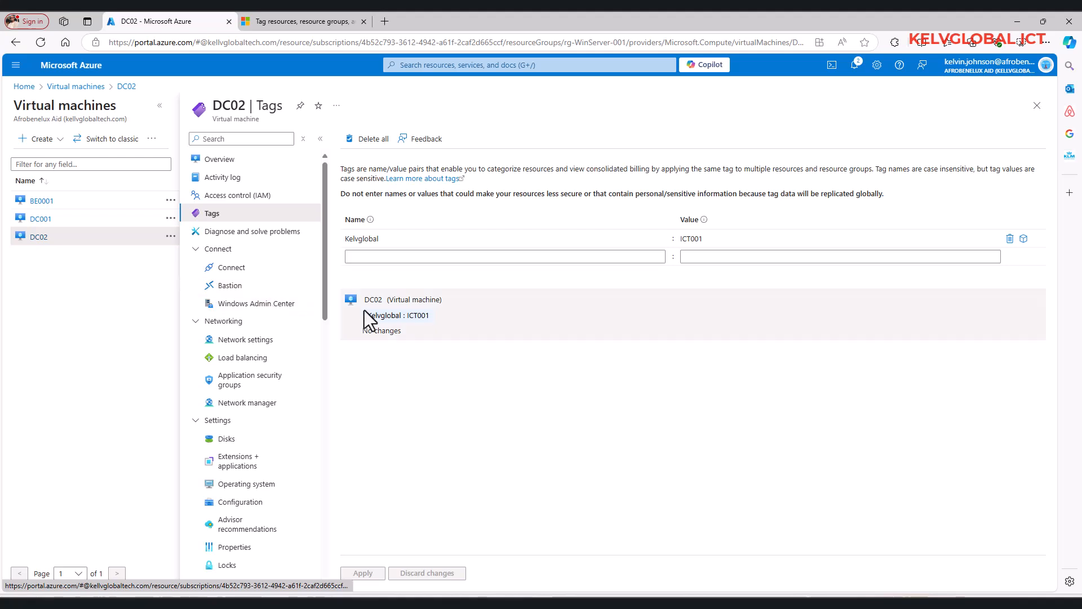
click(381, 254)
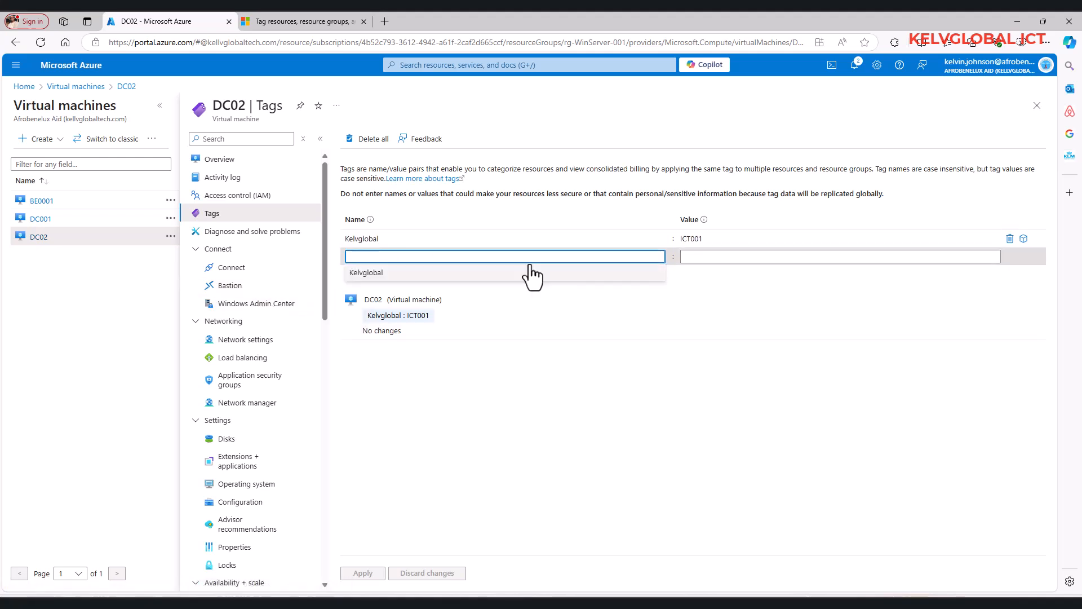
text(Sales)
click(761, 257)
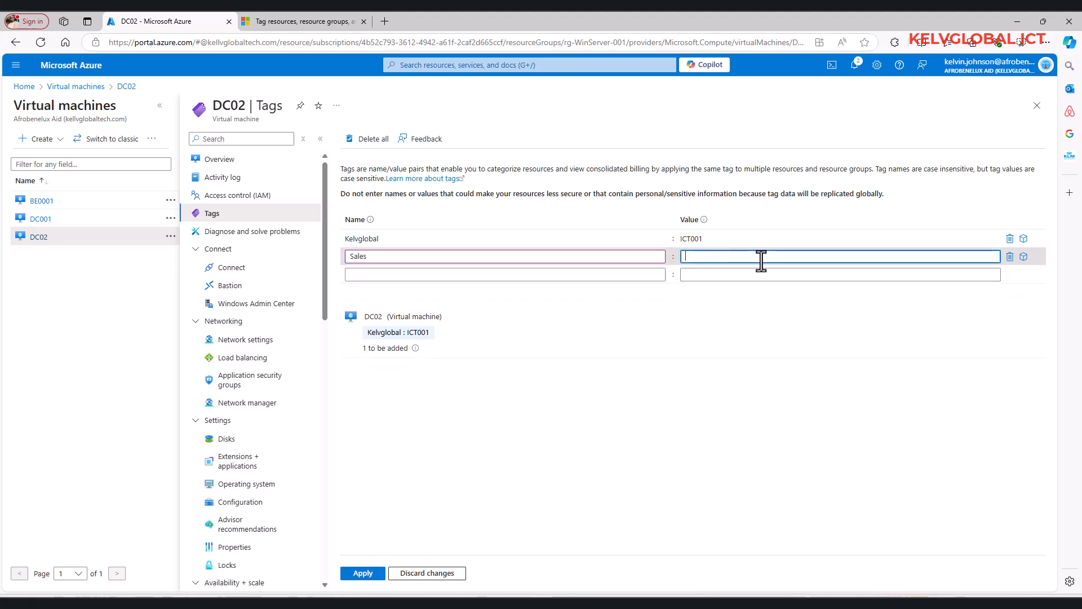
text(kelvin)
click(363, 573)
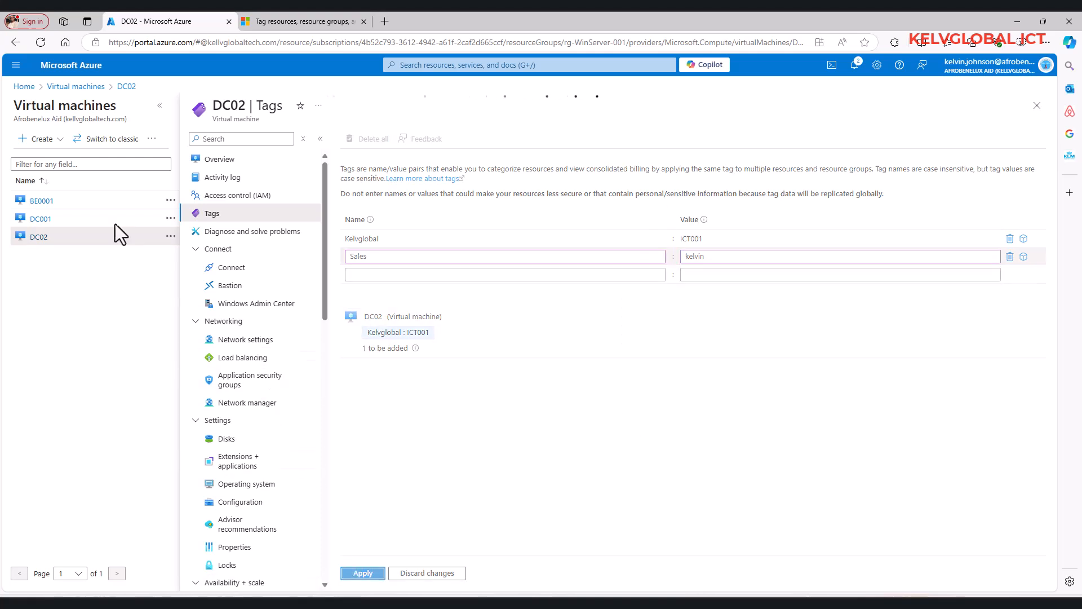
Step: Add a tag named ICT with the person's surname as its value to virtual machine DC001 and apply it
click(35, 218)
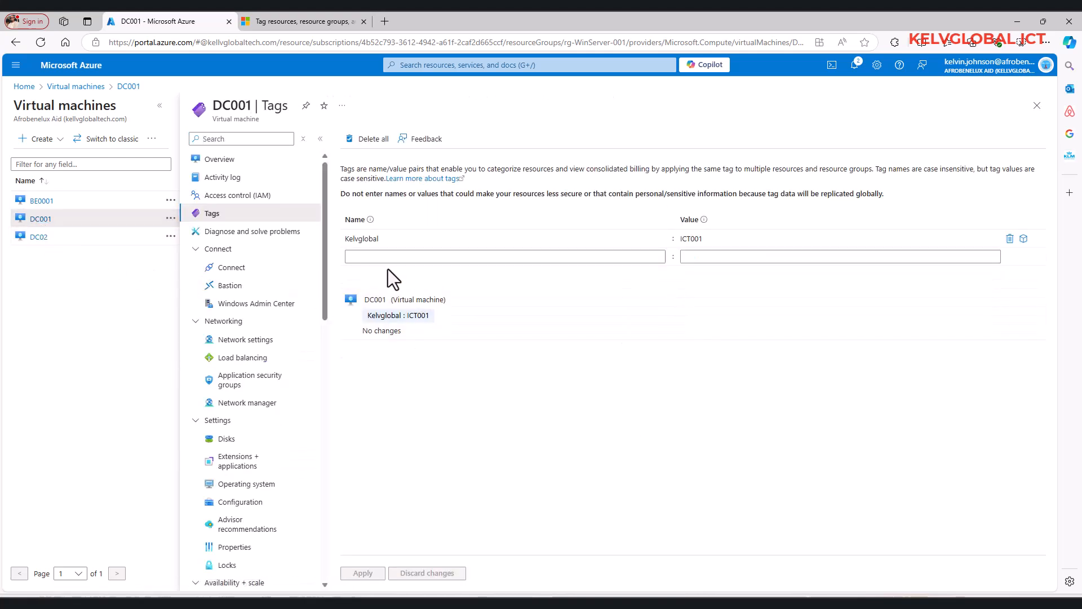
click(387, 256)
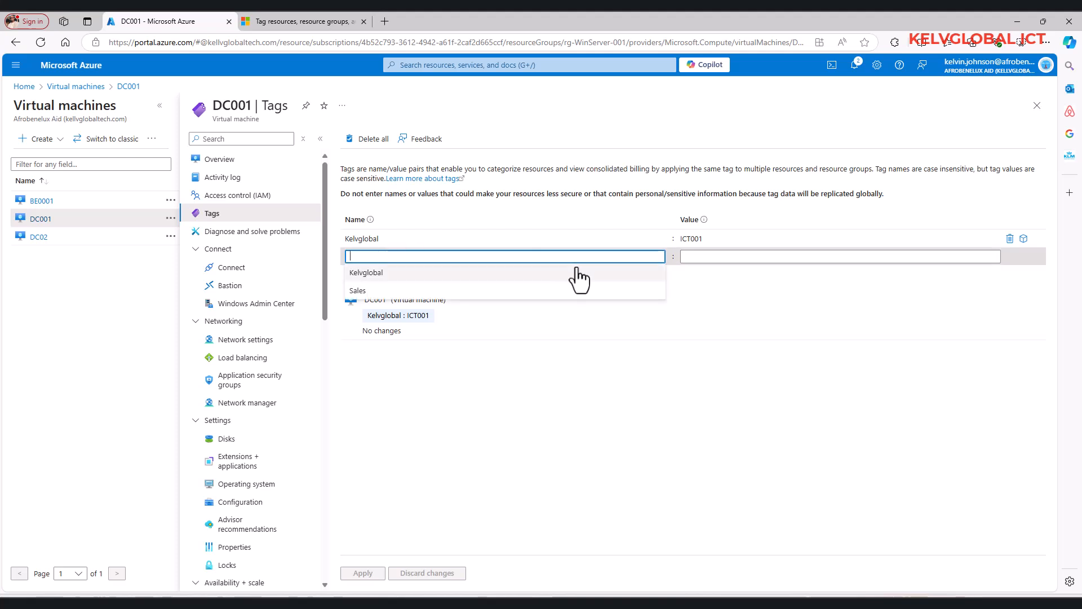
text(ICT)
click(712, 258)
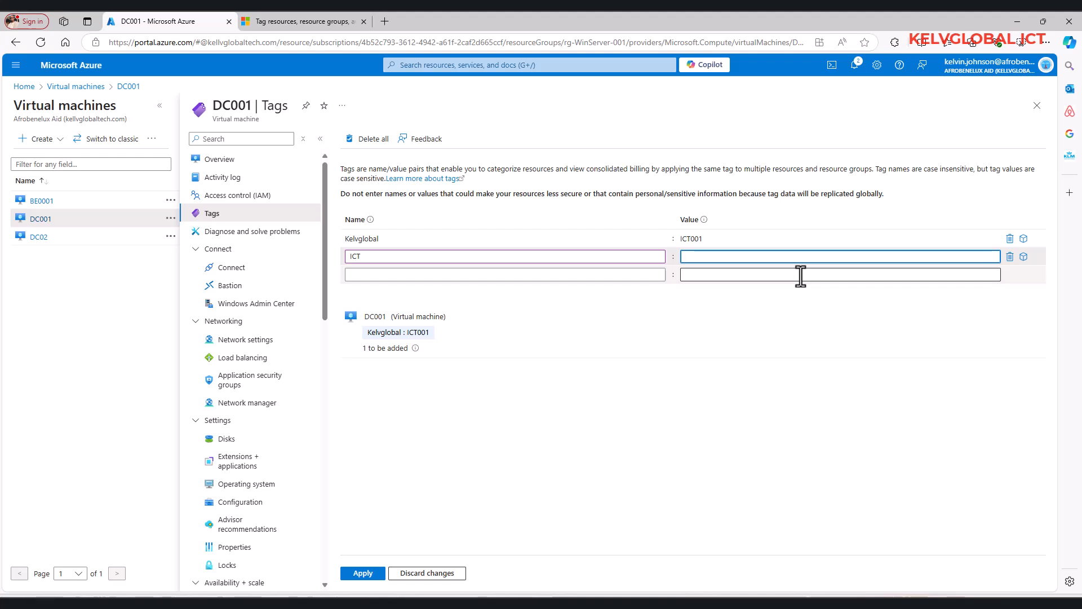
text(Johnson)
click(362, 572)
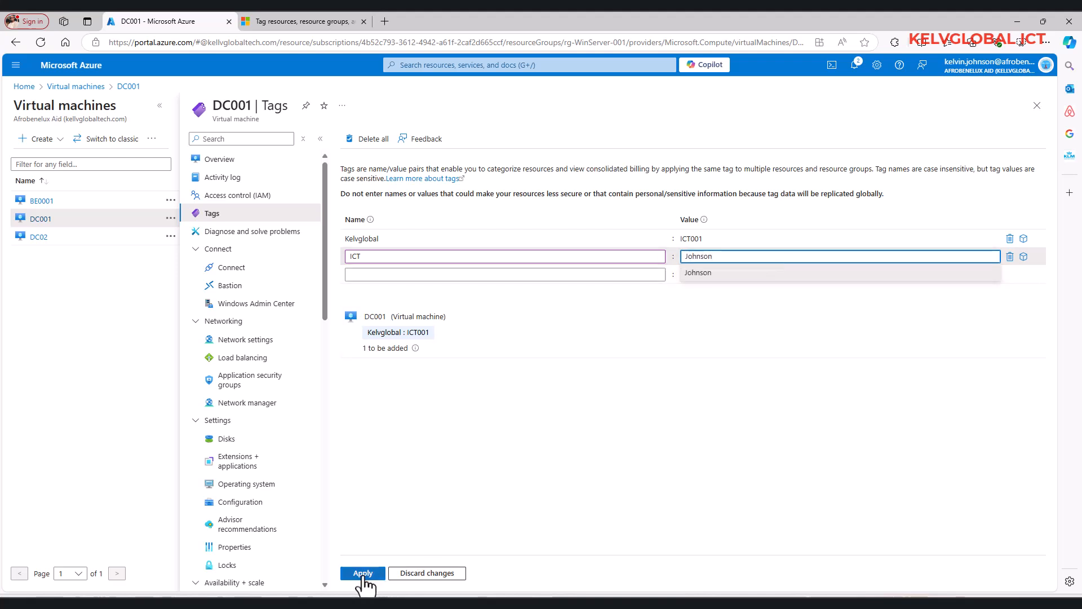
Step: Open resource group RG1 and apply a Sales tag with the person's first name as its value
click(24, 86)
click(420, 164)
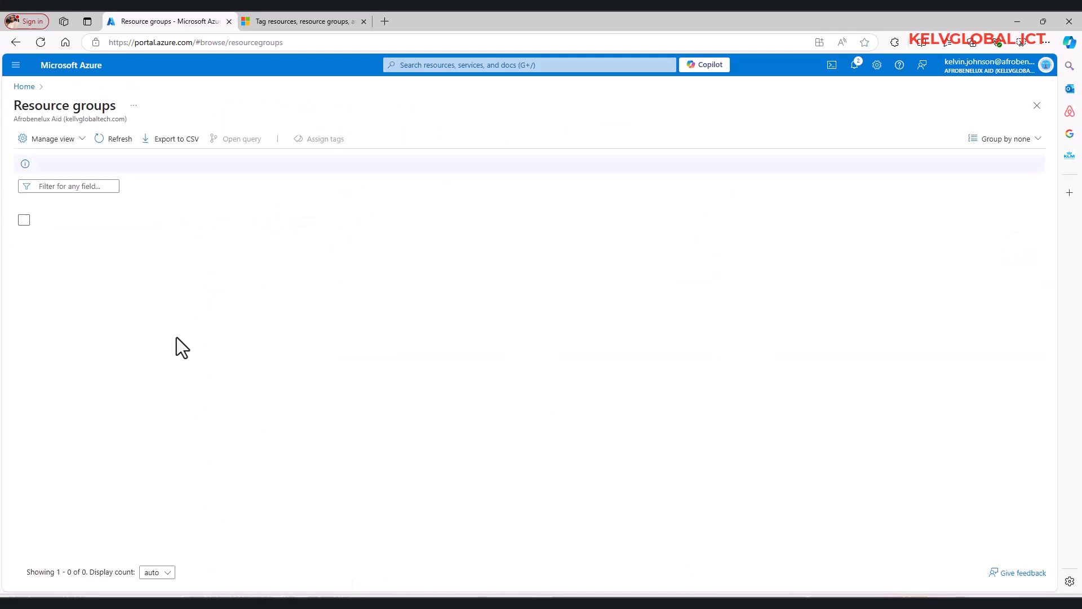
click(64, 394)
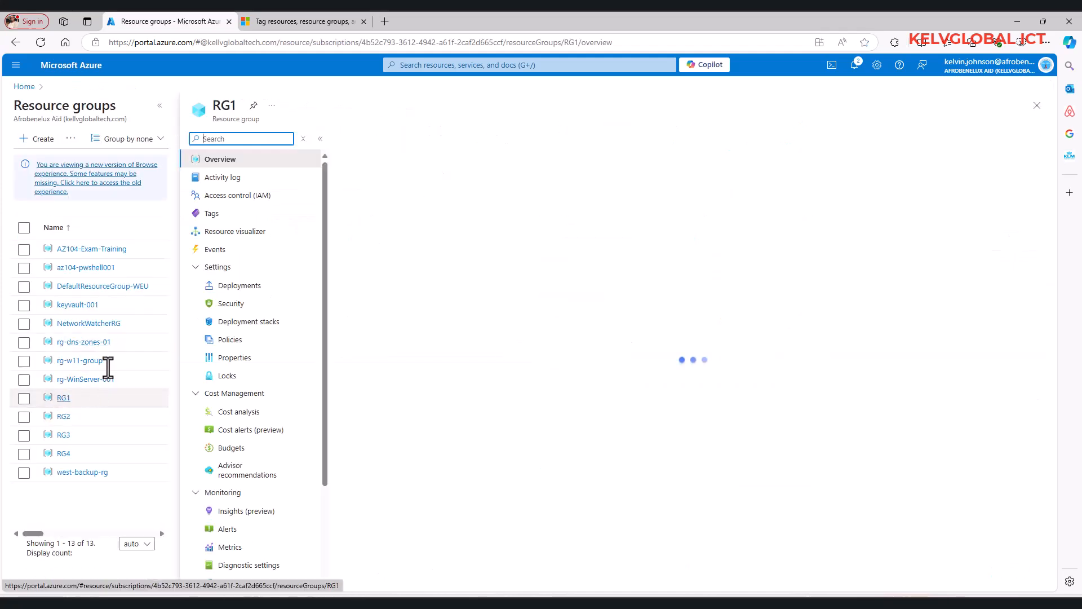
click(223, 214)
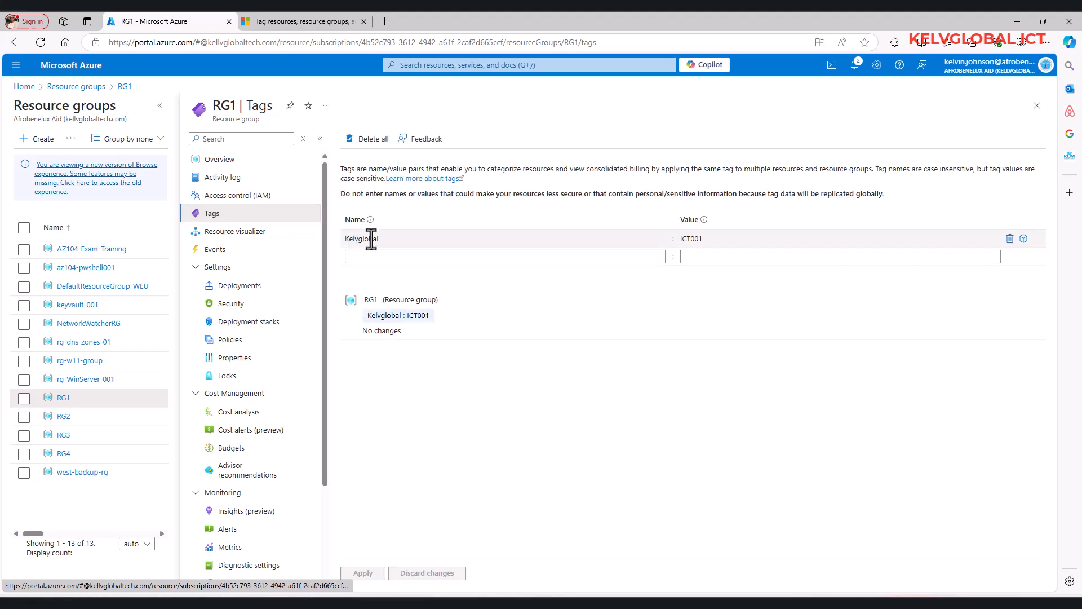
click(374, 255)
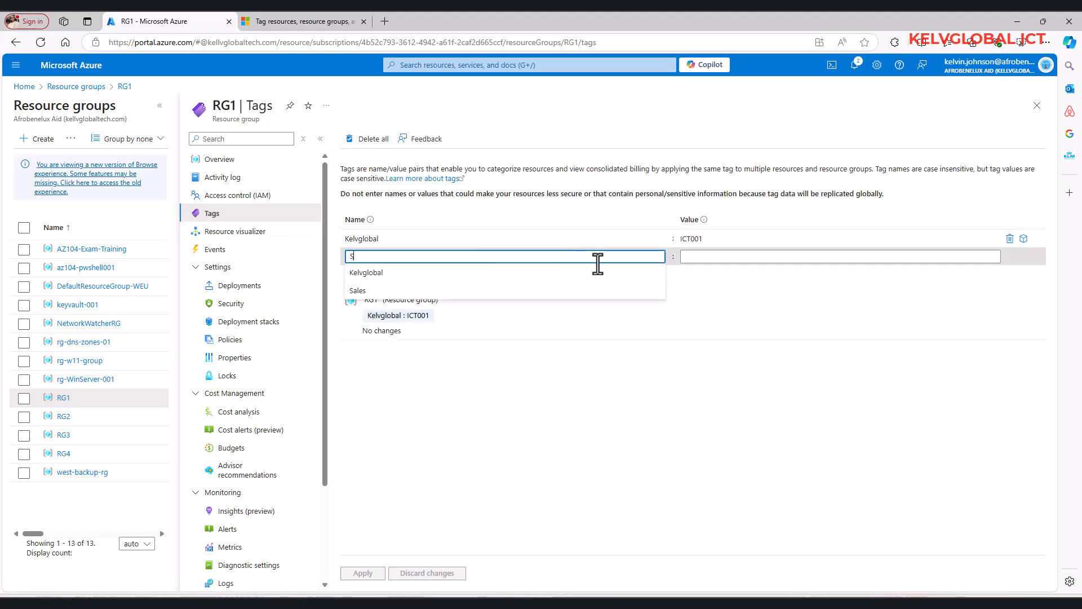
text(Sales)
key(Tab)
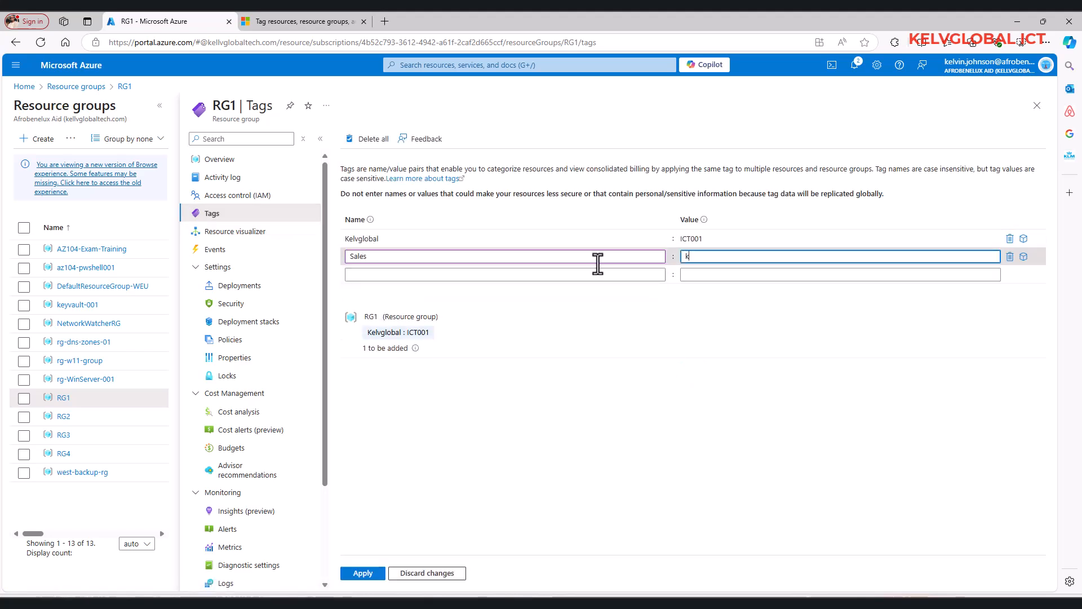
text(kelvin)
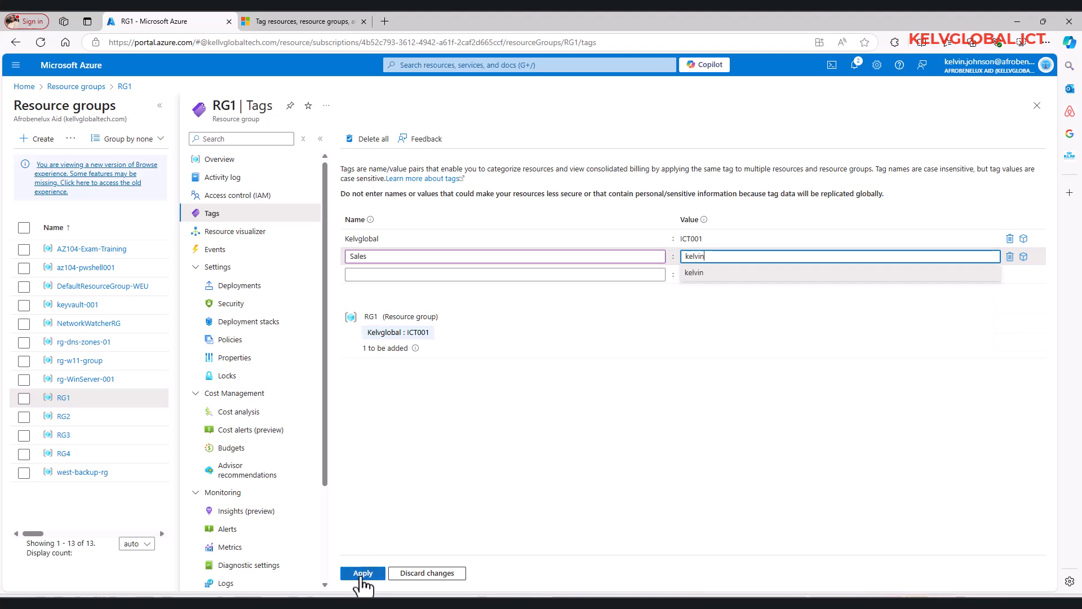
click(361, 573)
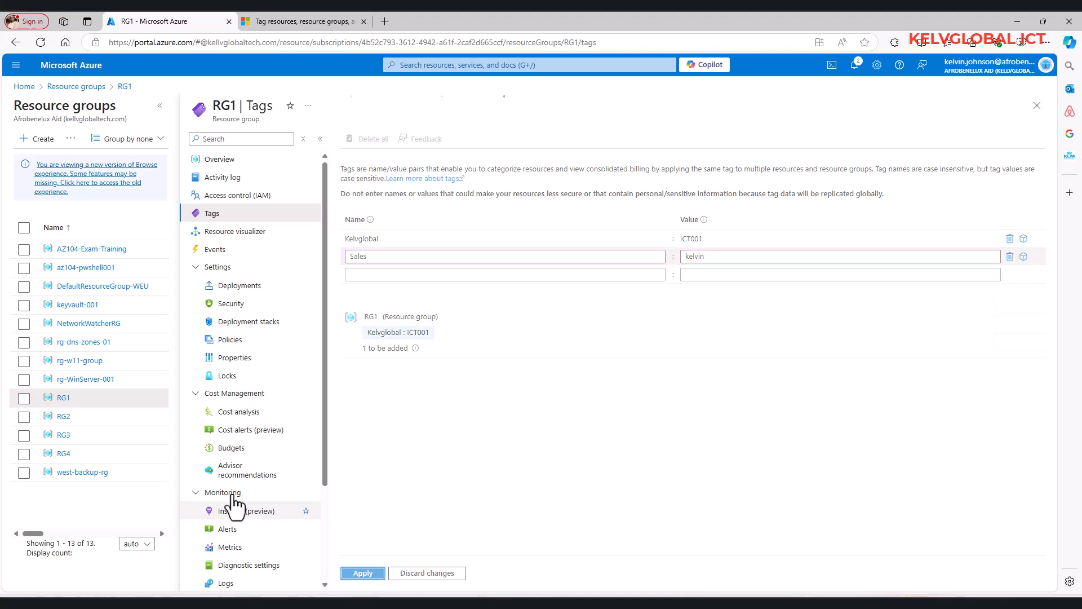
Step: Give resource group RG4 a Sales tag with the person's first name as its value and apply it
click(63, 453)
click(367, 257)
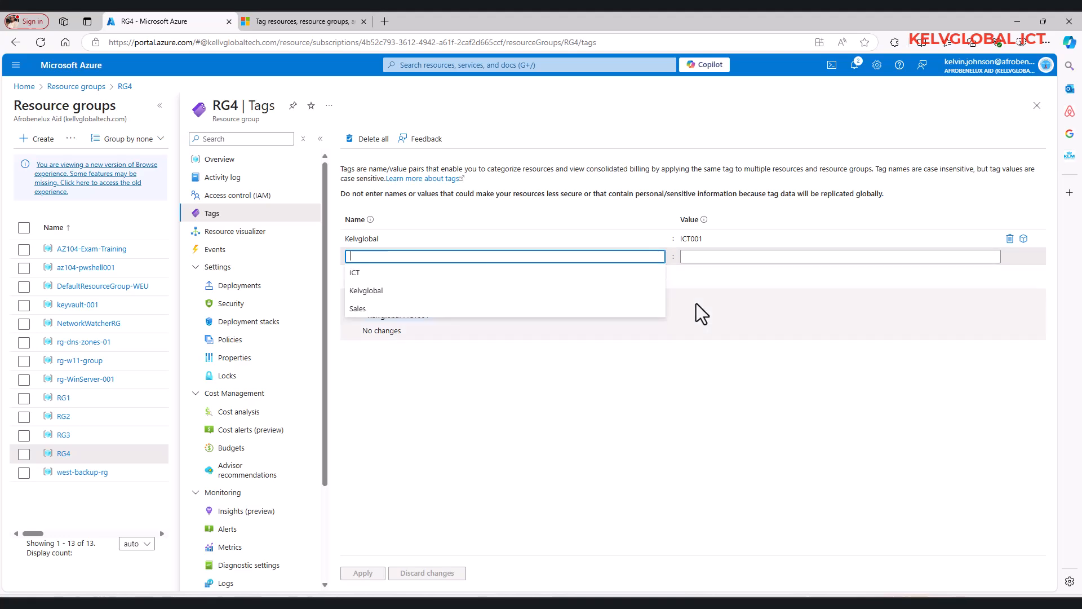
text(Sales)
key(Tab)
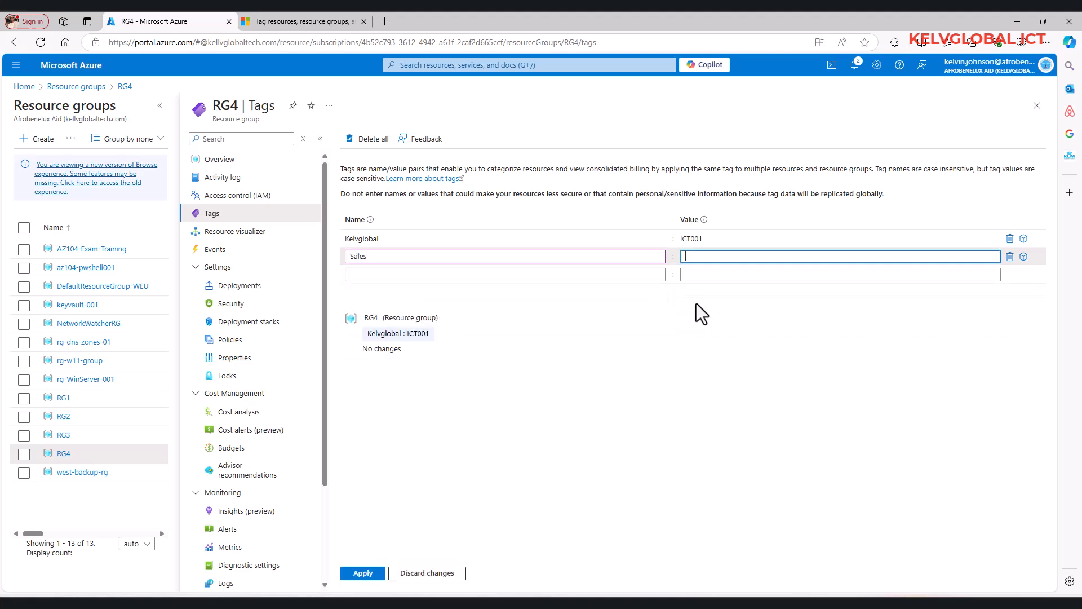
text(kelvin)
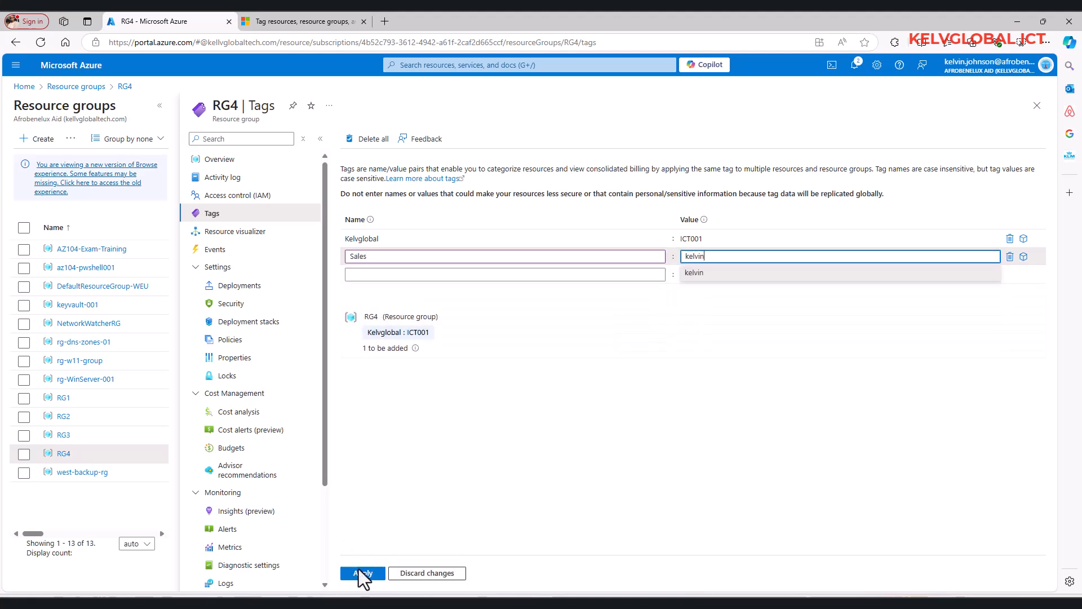
click(369, 578)
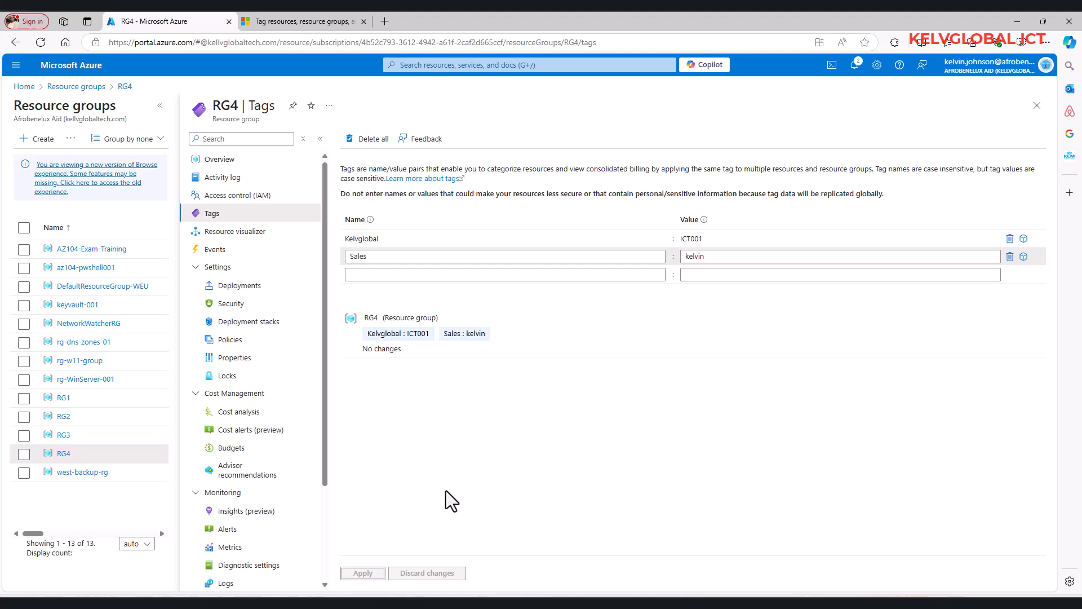
Step: Search for the Tags service, review the resources under the Sales, ICT and Kelvglobal : ICT001 tags, and return to the portal home page
click(447, 67)
text(tag)
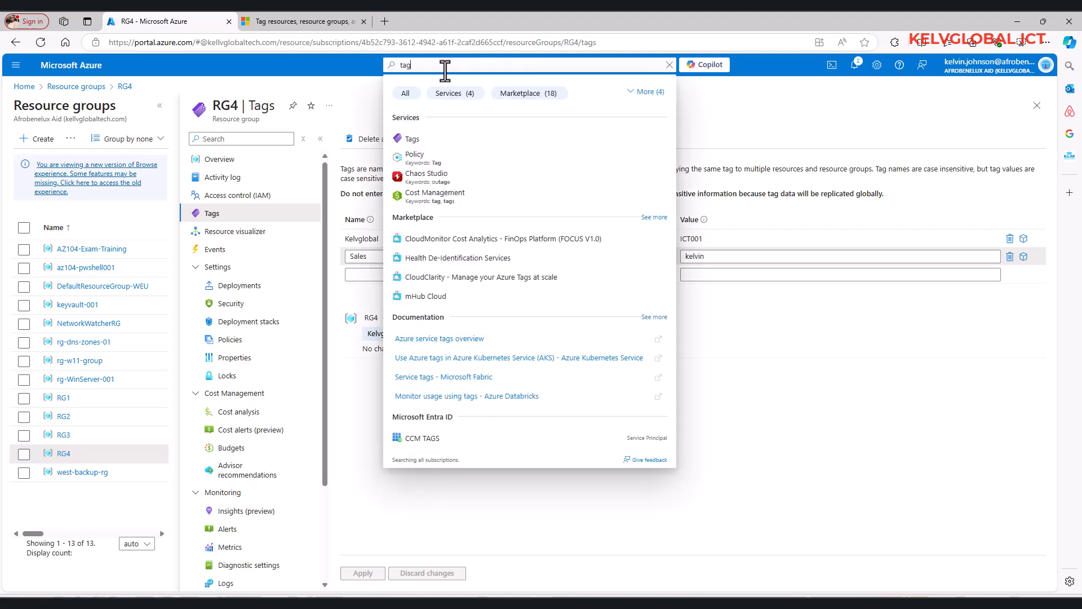
click(415, 141)
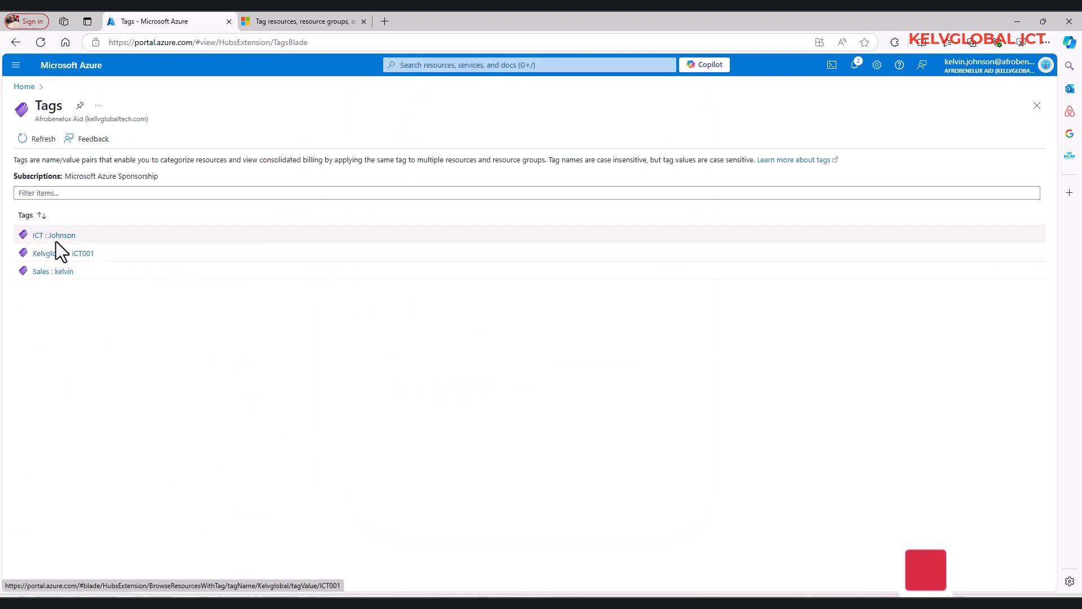
click(51, 273)
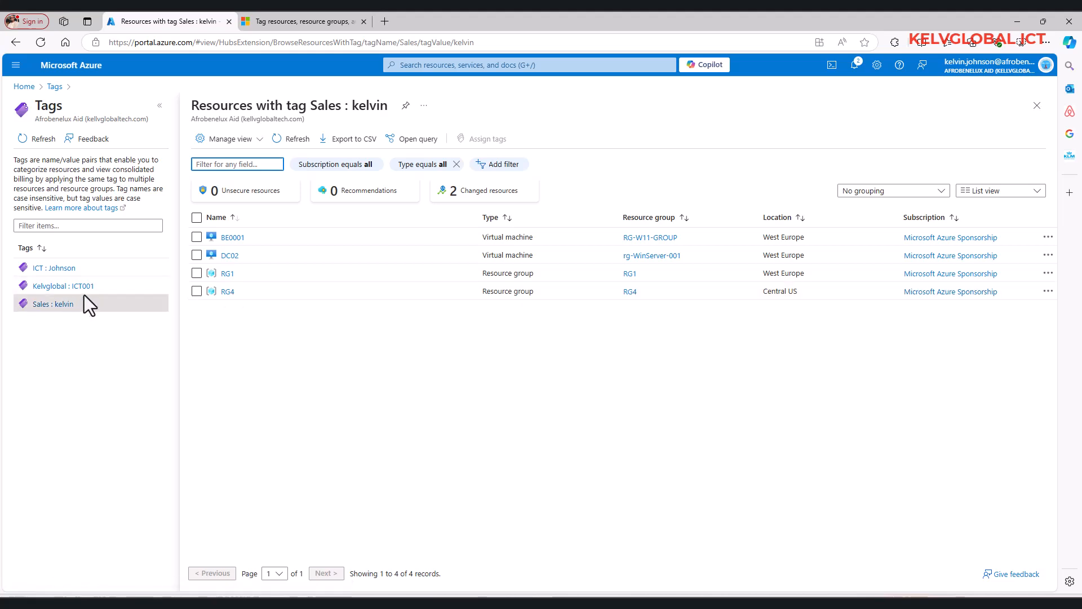
click(54, 268)
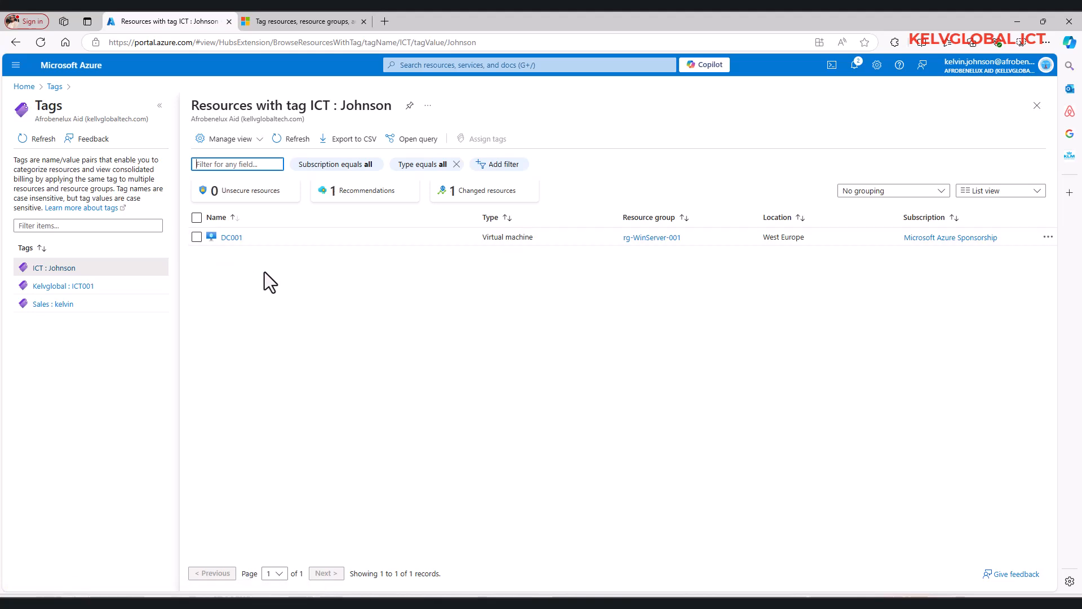
click(68, 287)
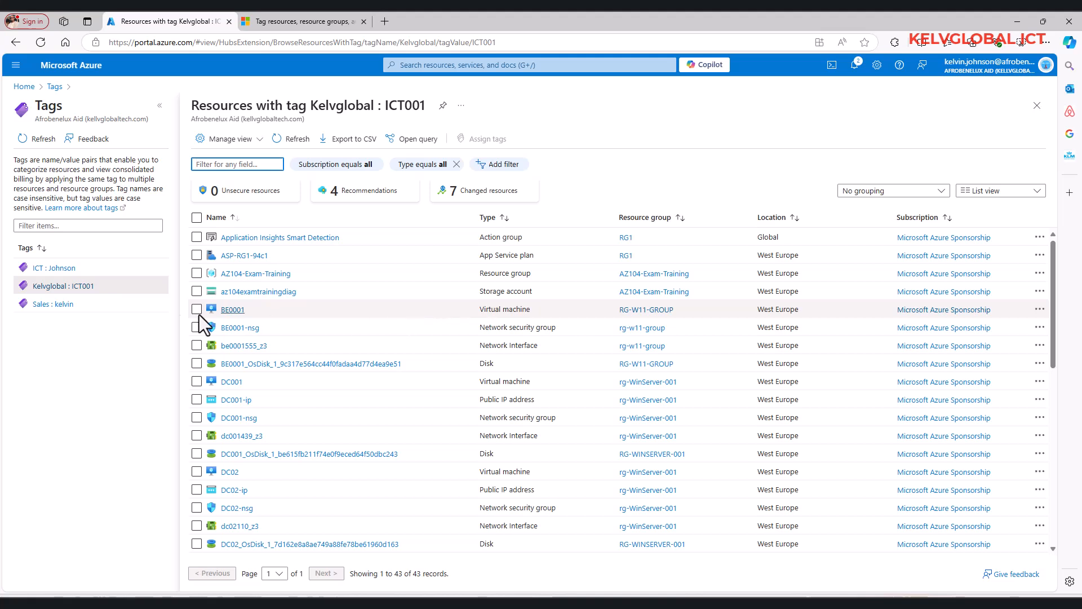
click(24, 86)
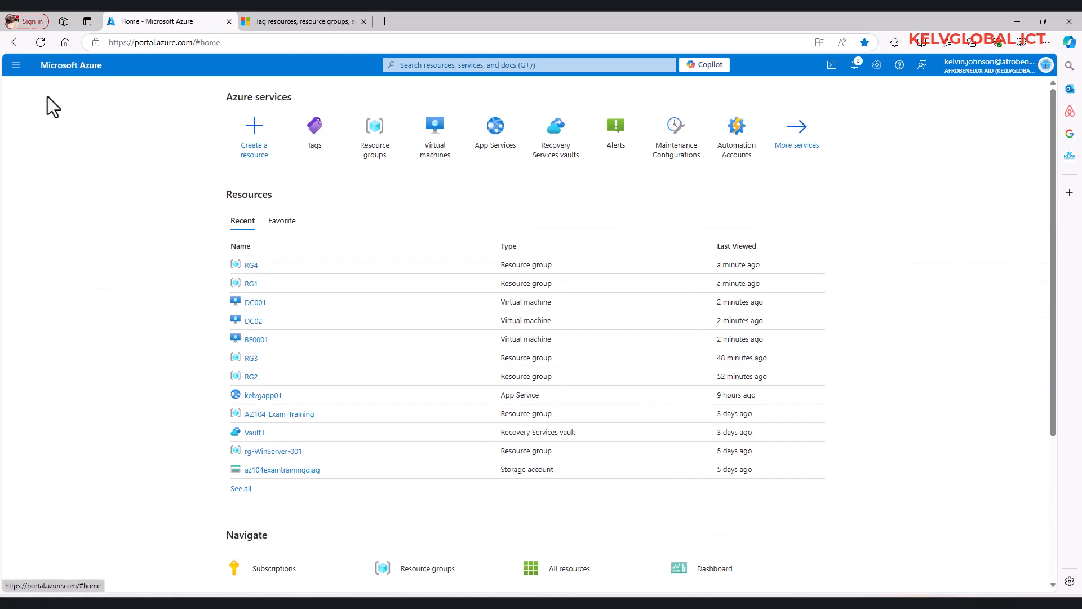
Step: Open virtual machine BE0001 from the virtual machines list, delete all of its tags and apply the change
click(418, 156)
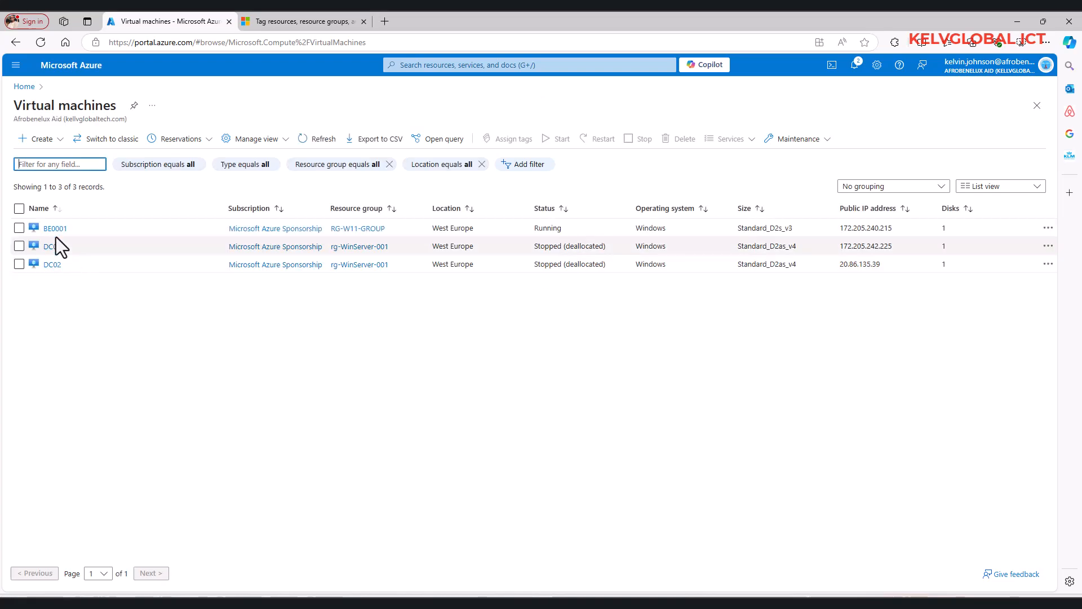
click(59, 227)
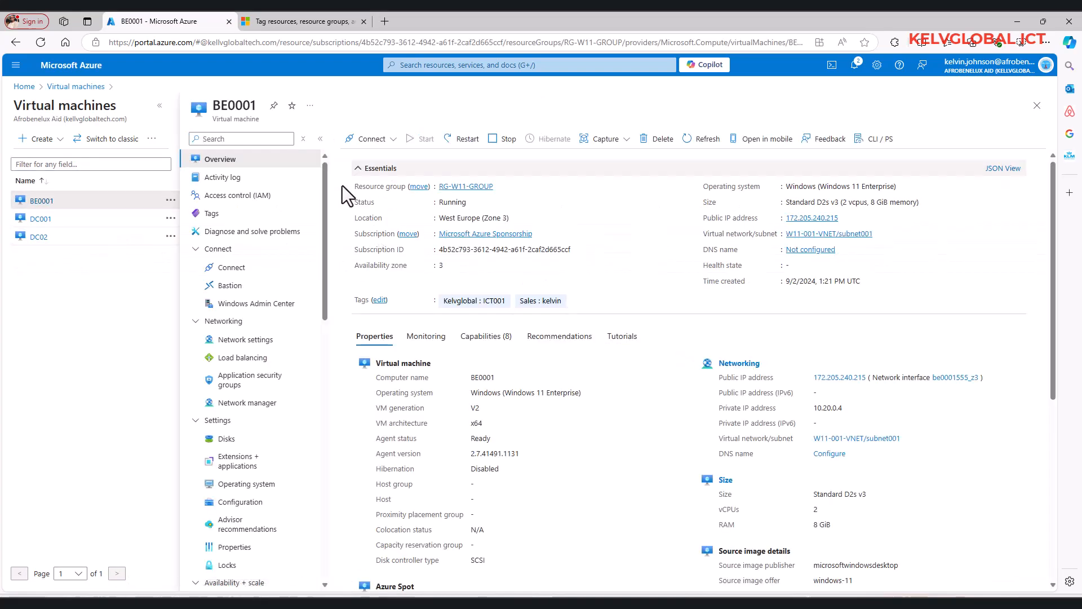
click(226, 214)
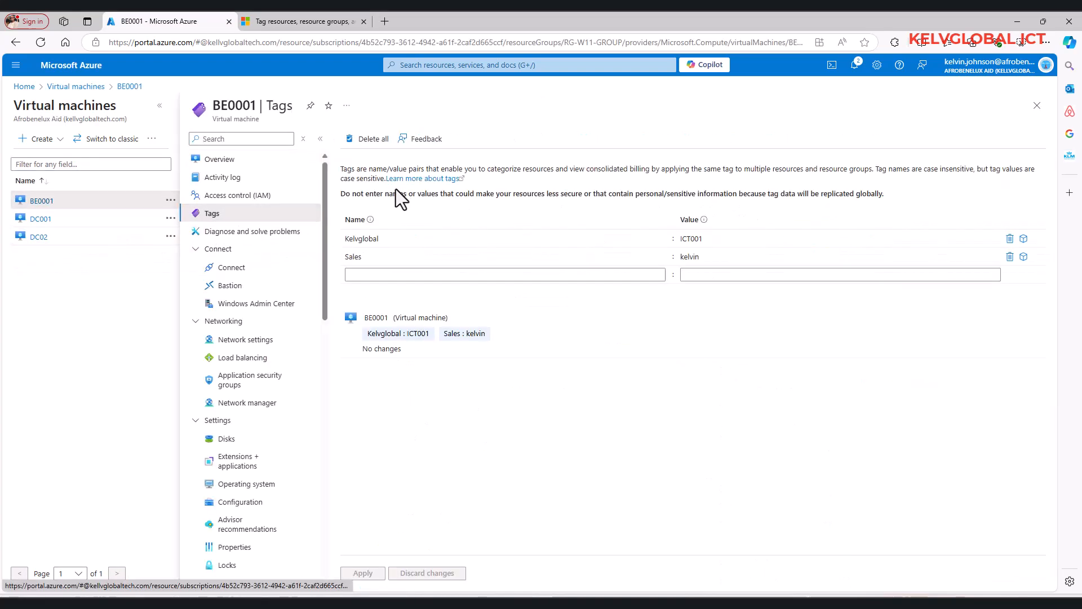
click(373, 140)
click(363, 573)
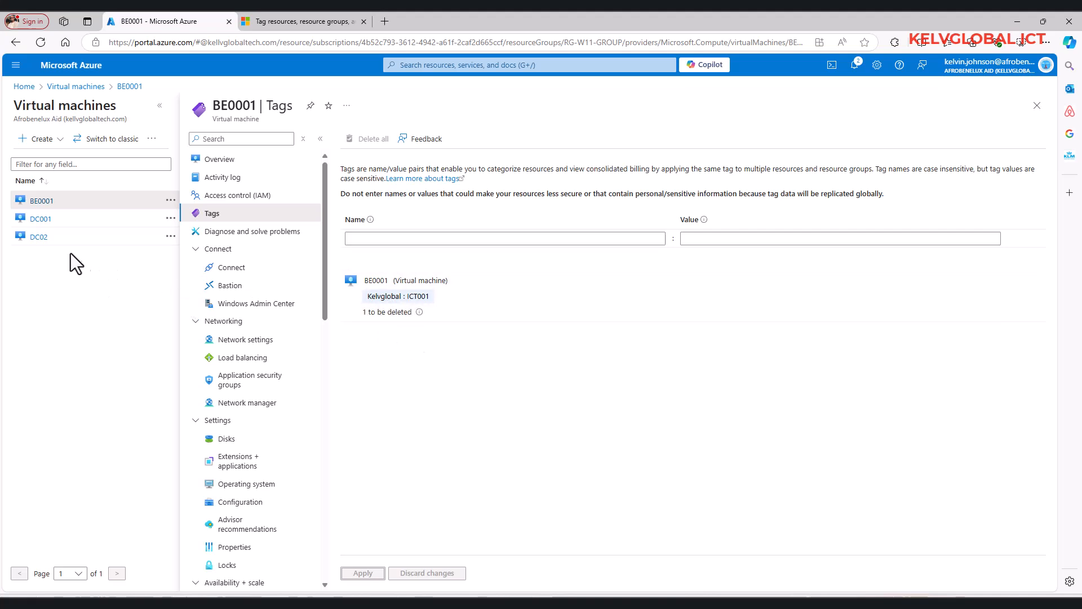
Step: Delete all tags from virtual machine DC001 and apply the change
click(40, 220)
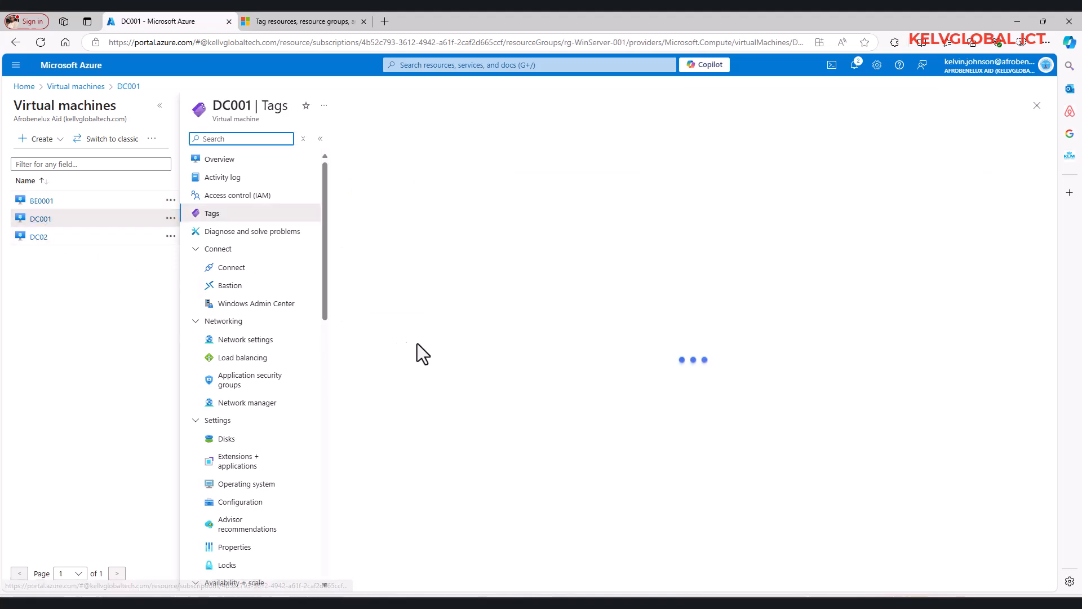
click(361, 139)
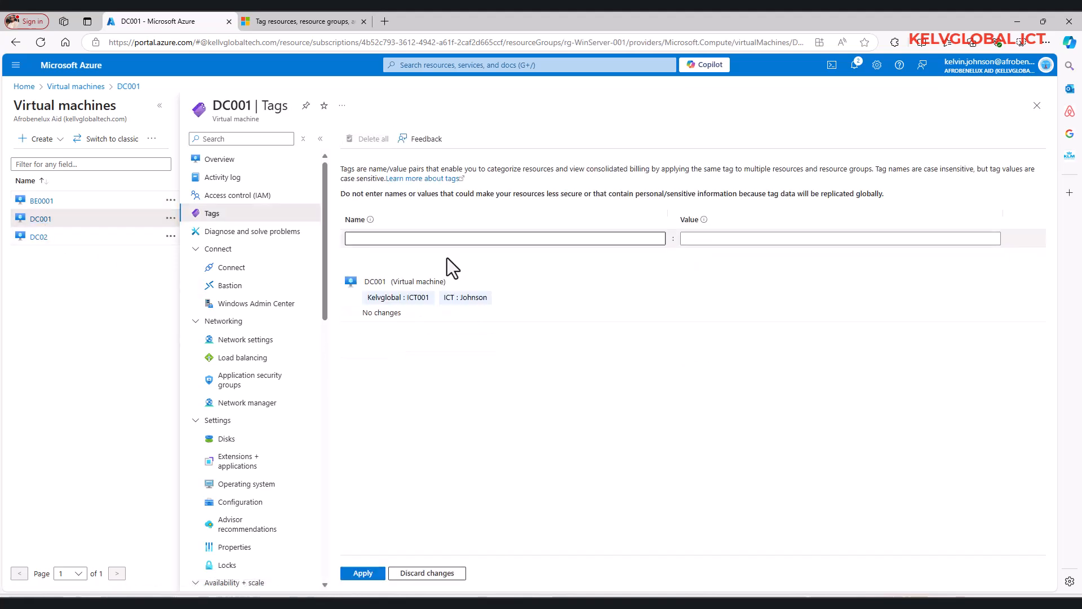
click(362, 573)
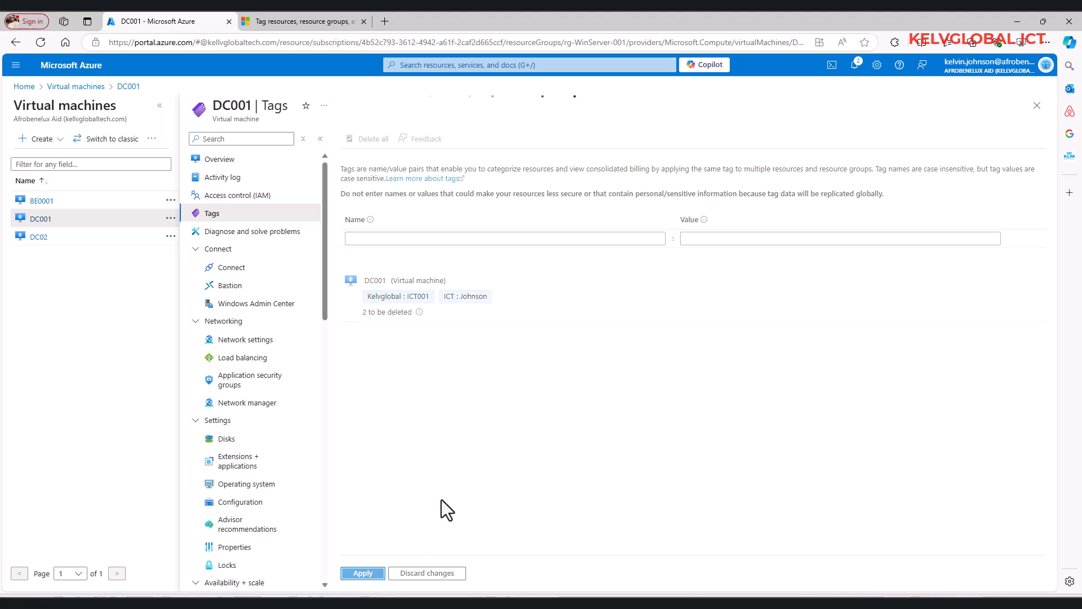